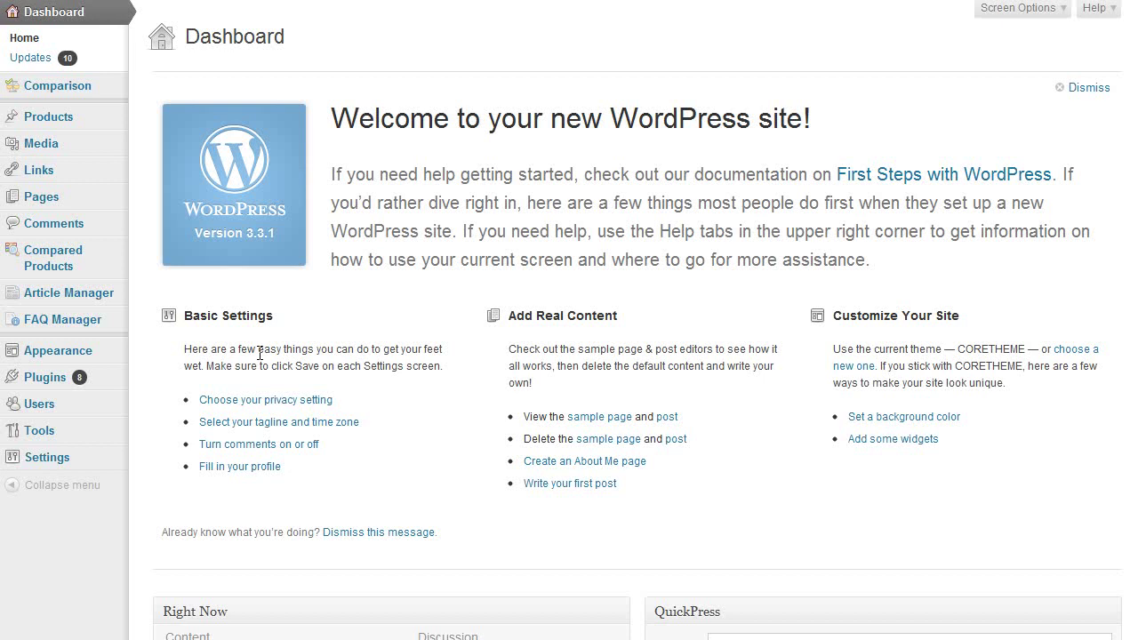
# - Open the custom taxonomies section of the Comparison theme's display settings
pyautogui.moveTo(78, 89)
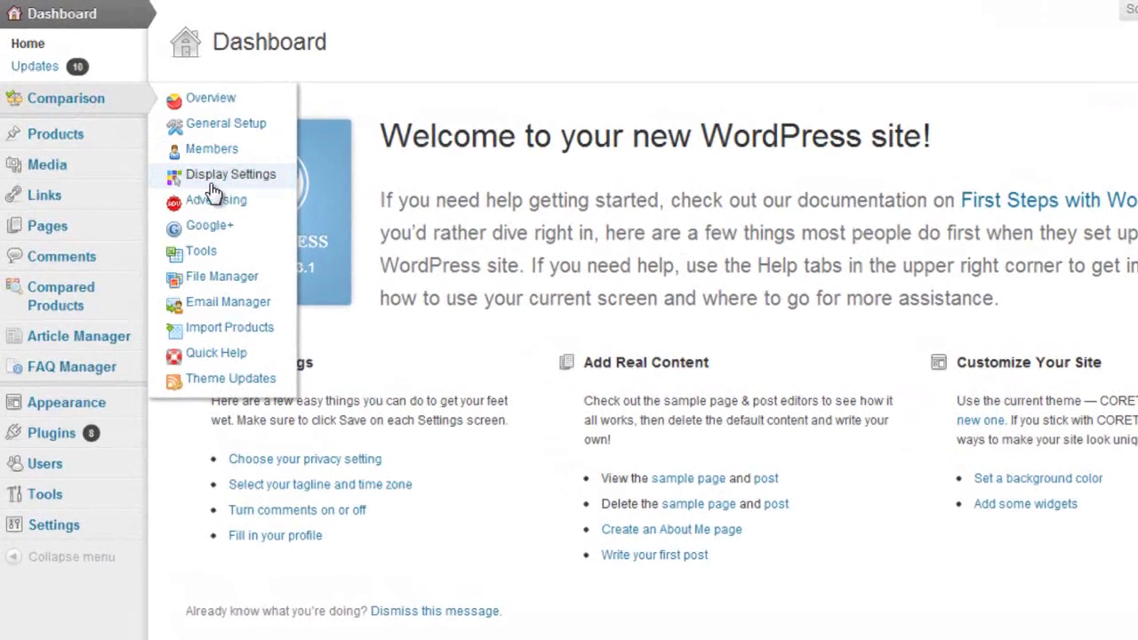
pyautogui.click(215, 179)
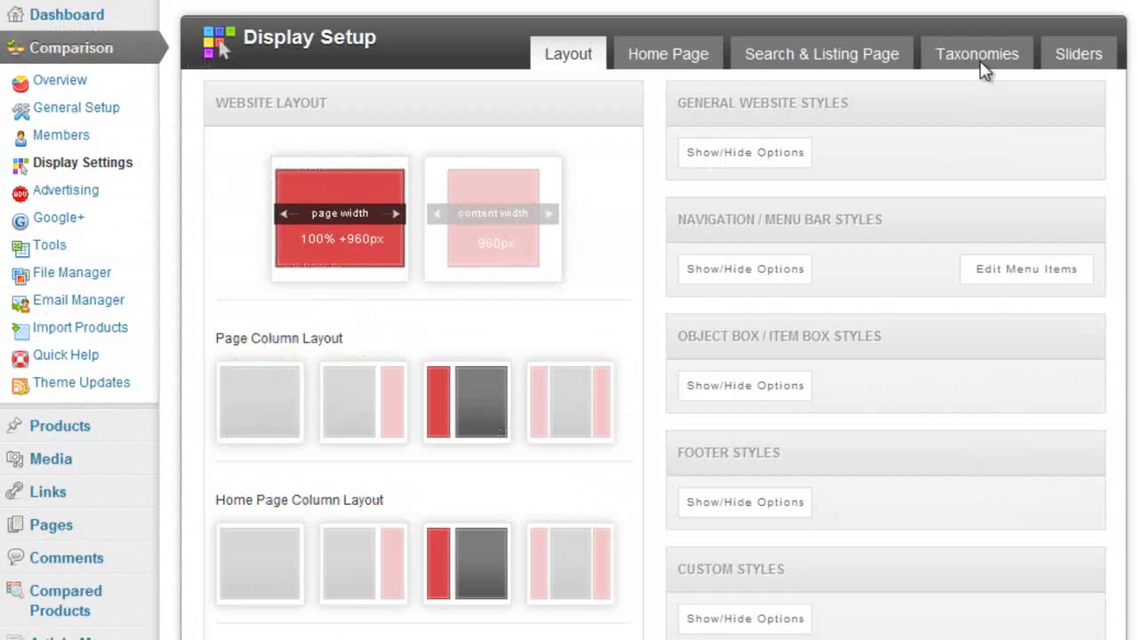
pyautogui.click(981, 62)
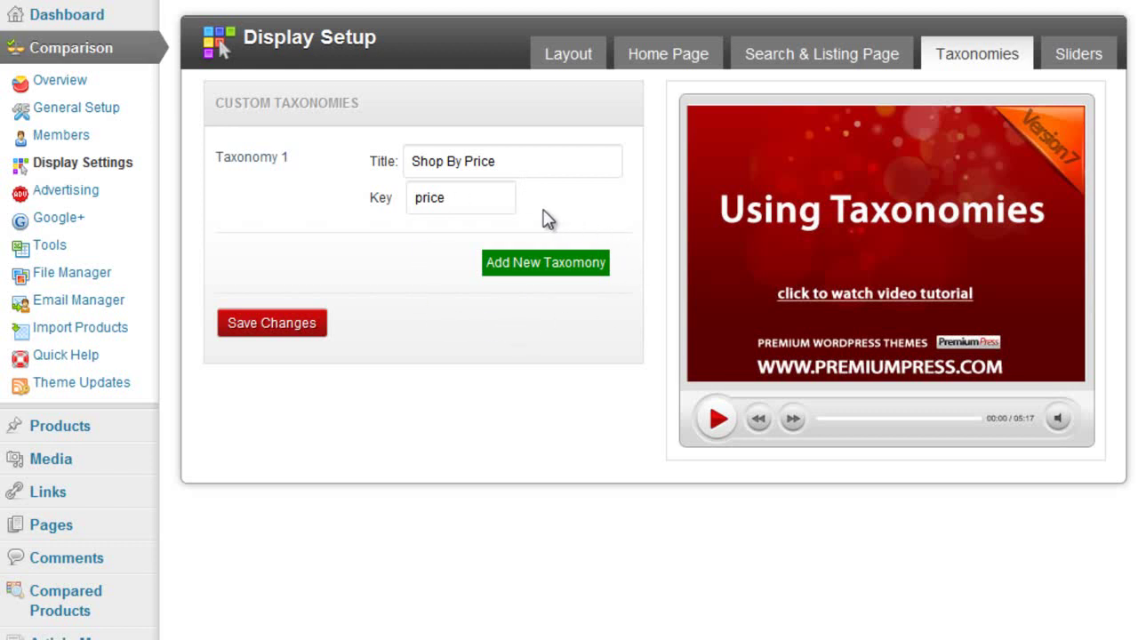
# - Add two blank taxonomy entries and save the settings with Taxonomy 1's title and key cleared
pyautogui.click(540, 267)
pyautogui.click(540, 367)
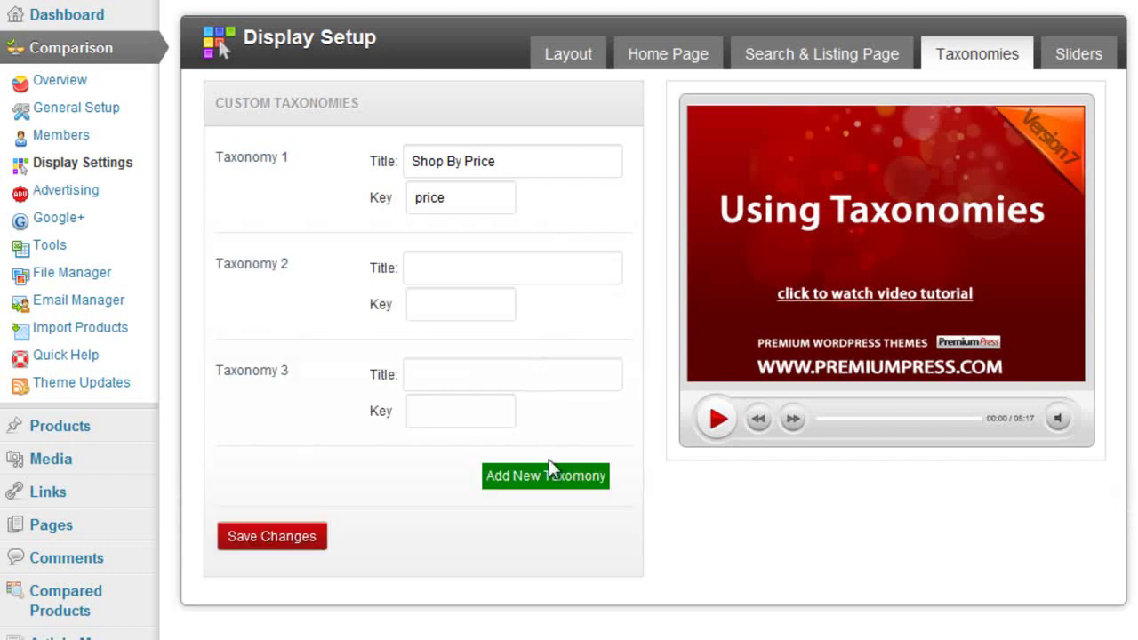
pyautogui.moveTo(495, 201); pyautogui.dragTo(401, 201)
pyautogui.press('BackSpace')
pyautogui.moveTo(511, 162); pyautogui.dragTo(411, 161)
pyautogui.press('BackSpace')
pyautogui.click(300, 537)
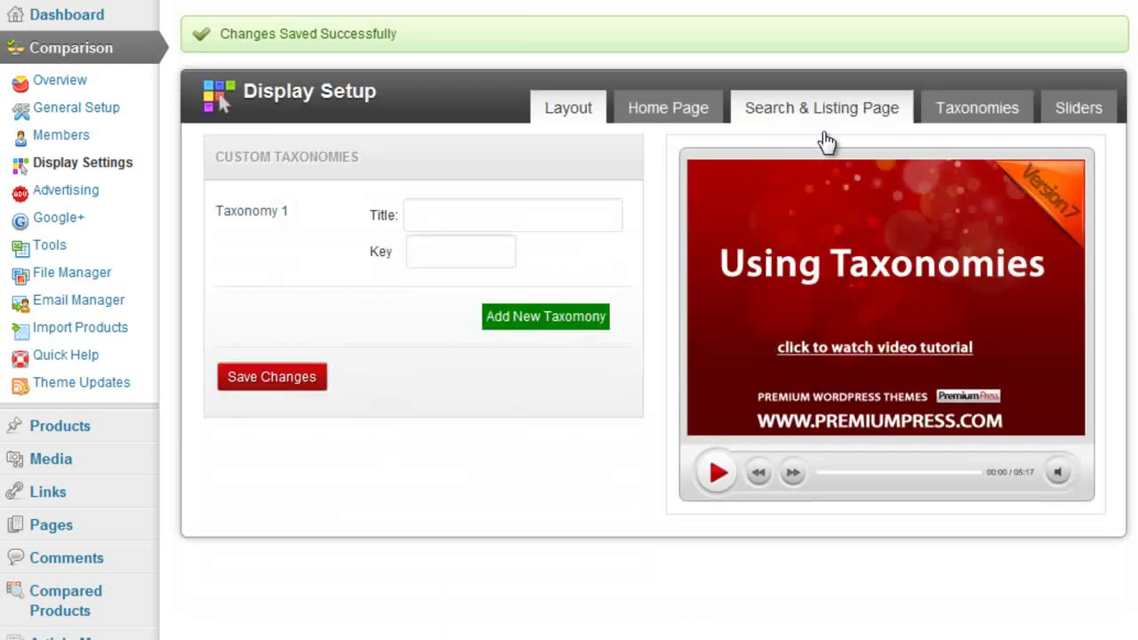
# - Set Taxonomy 1's title to Shop By Price and its key to price
pyautogui.click(558, 218)
pyautogui.write('Shop')
pyautogui.press('Down')
pyautogui.press('Return')
pyautogui.press('Tab')
pyautogui.write('price')
pyautogui.click(379, 358)
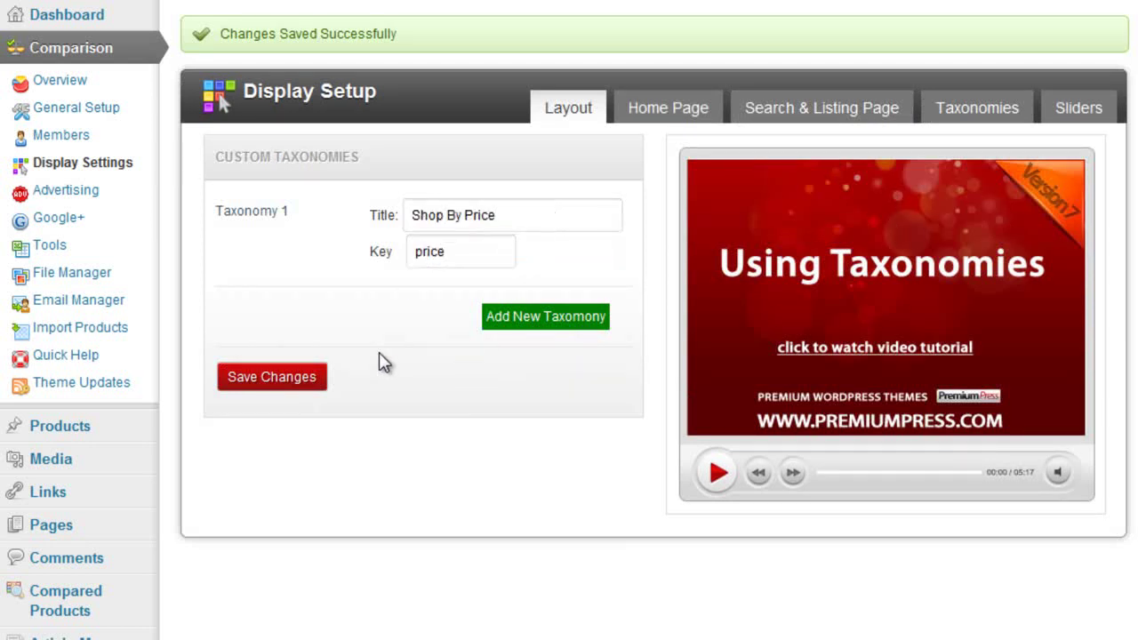
# - Add a second taxonomy titled Featured Brands with the key brand and save the changes
pyautogui.click(497, 320)
pyautogui.click(477, 330)
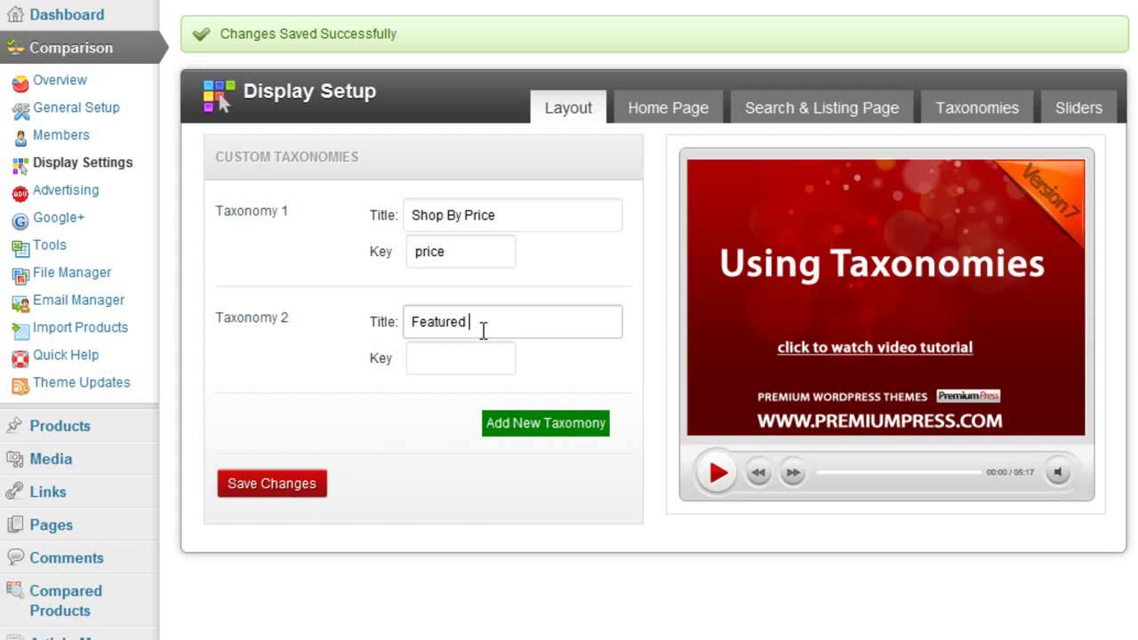
pyautogui.press('Tab')
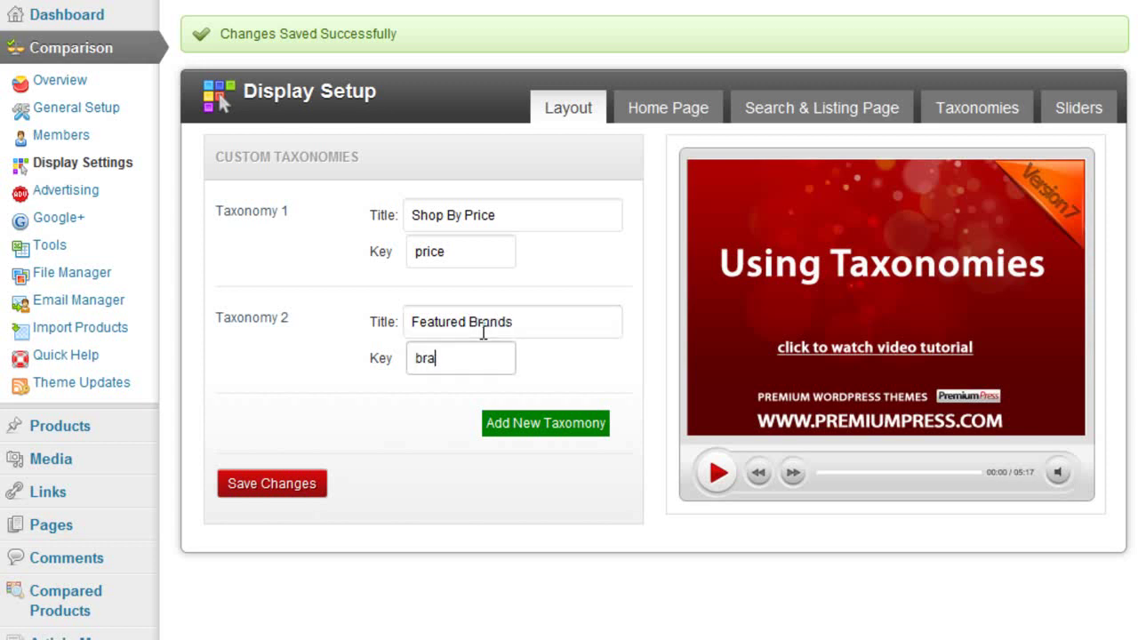
pyautogui.click(298, 484)
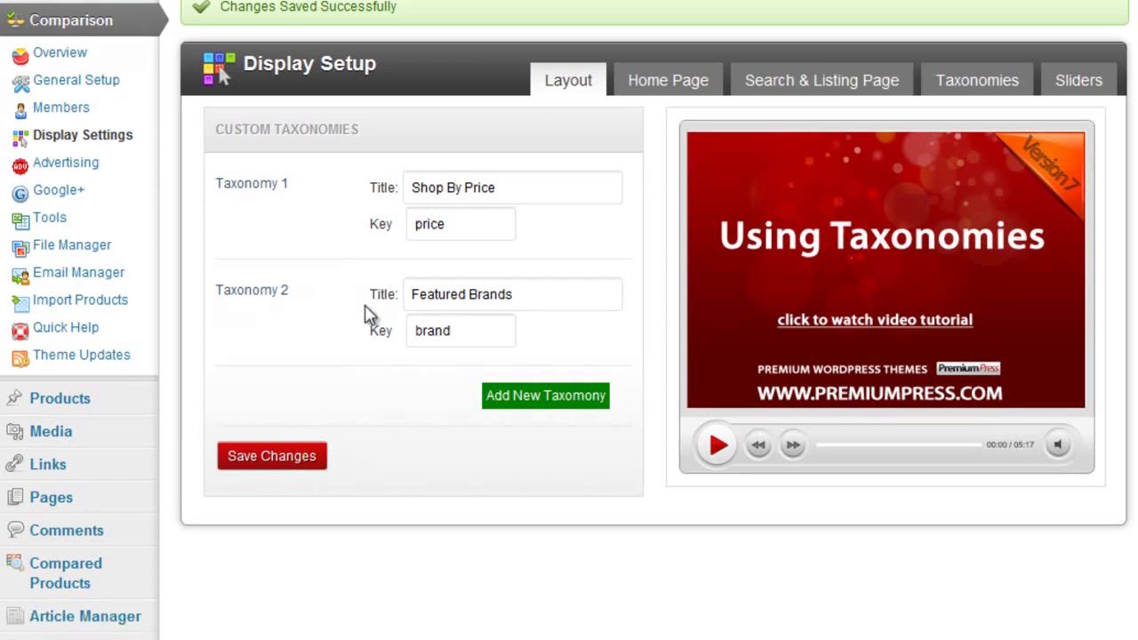
# - Examine the Shop By Price terms under Products and the taxonomy links on the storefront
pyautogui.scroll(-1, 358, 290)
pyautogui.moveTo(128, 412)
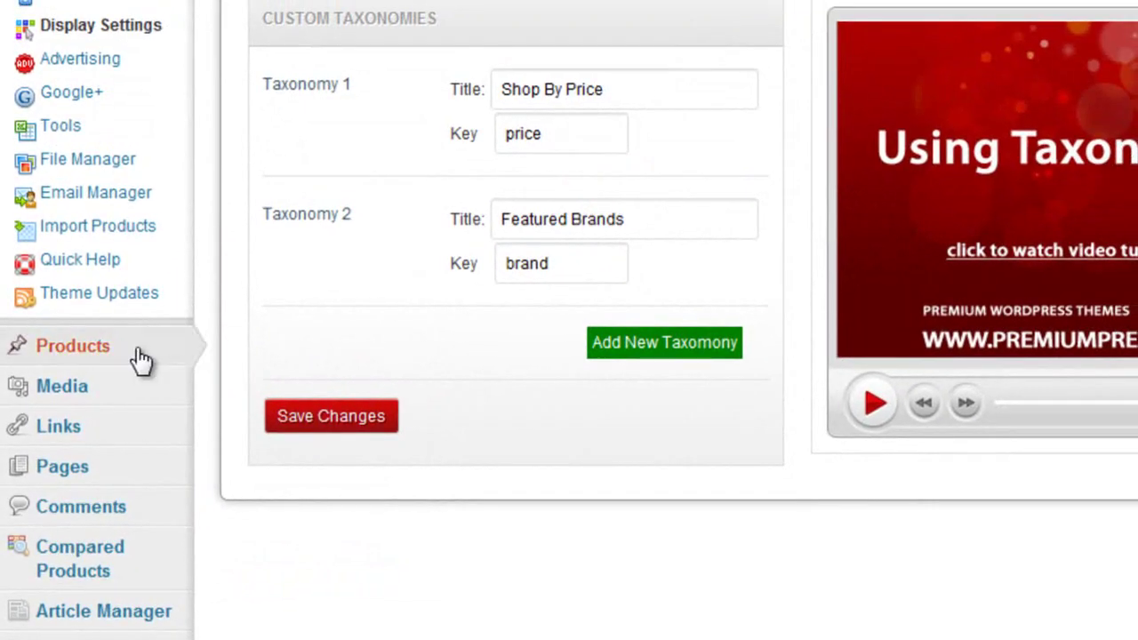
pyautogui.click(253, 525)
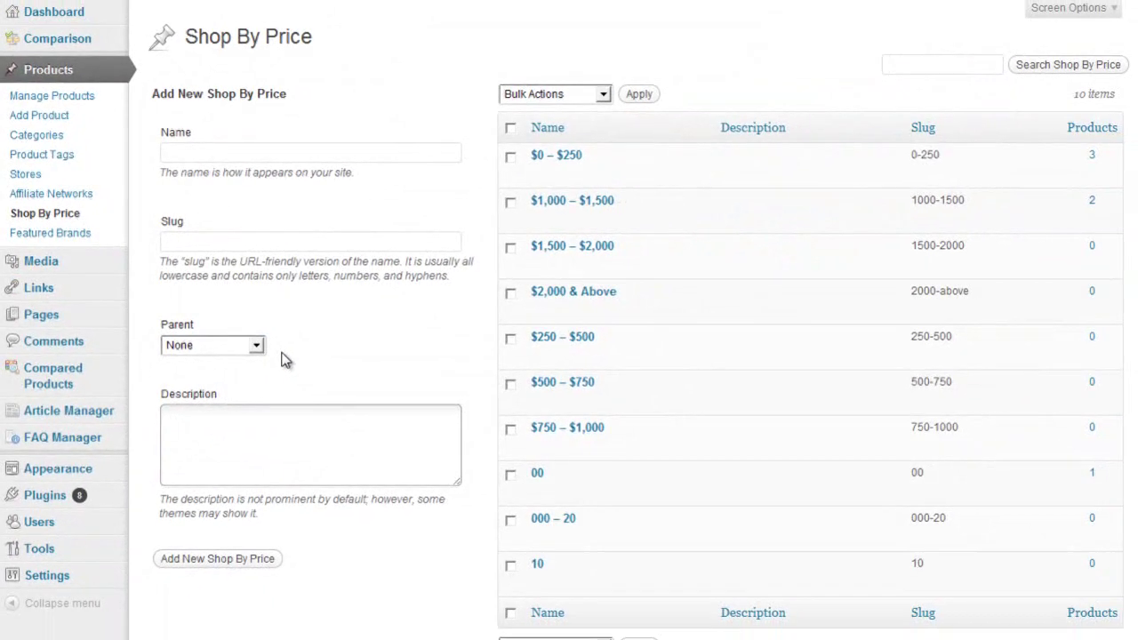
pyautogui.moveTo(585, 213)
pyautogui.moveTo(567, 525)
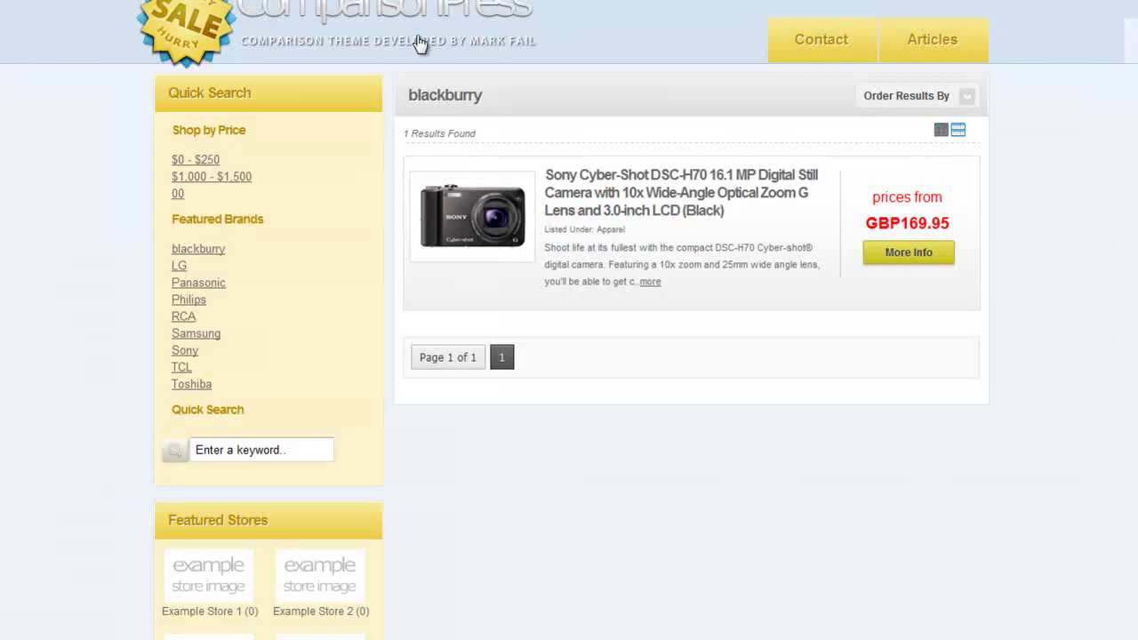
pyautogui.click(420, 44)
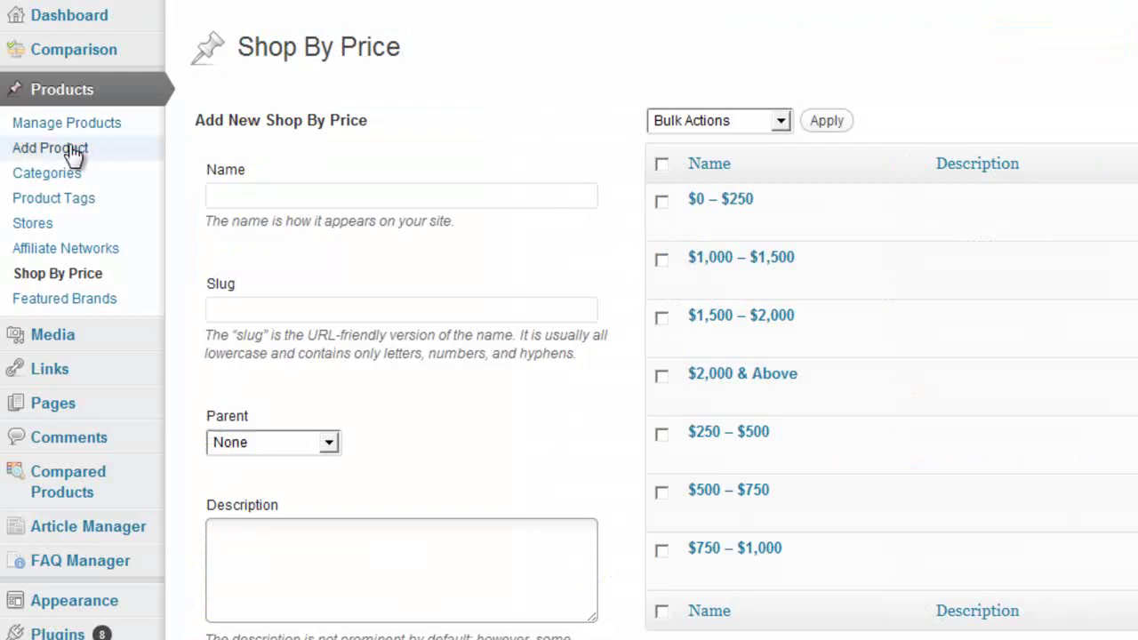
# - Open the Sony Cyber-Shot DSC-H70 product for editing from the product list
pyautogui.click(77, 124)
pyautogui.moveTo(227, 301)
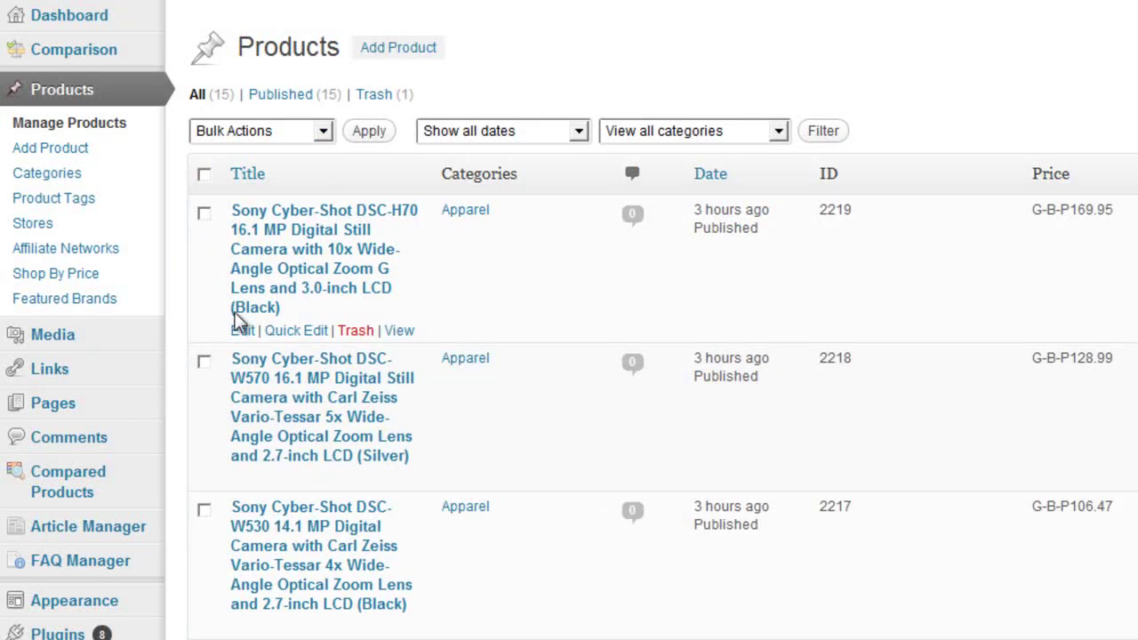
pyautogui.click(244, 331)
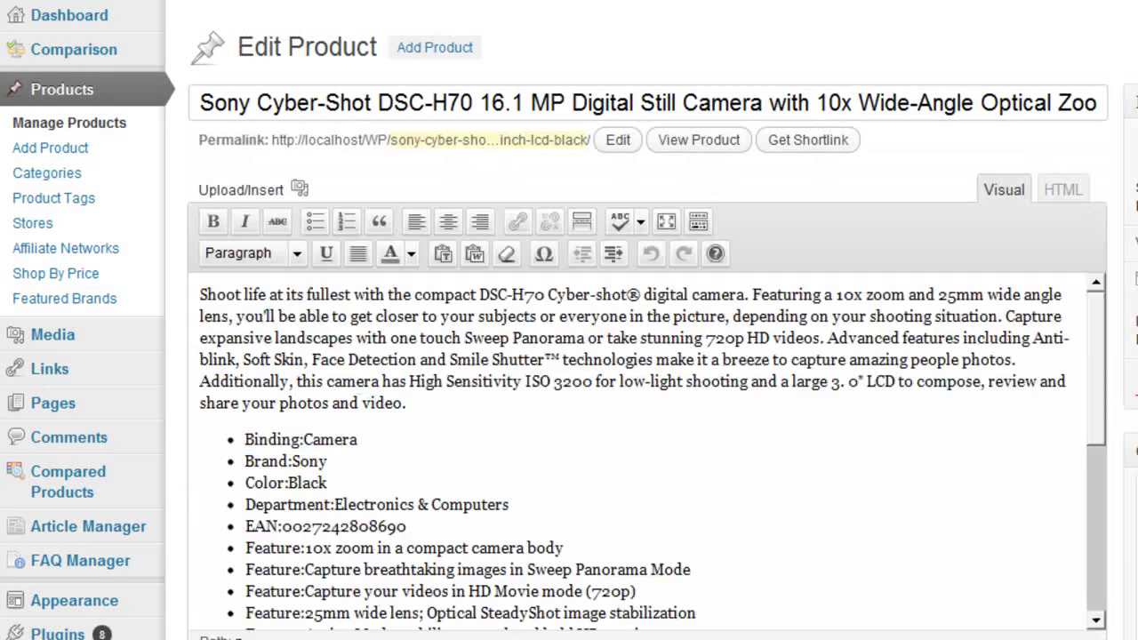
# - Assign the Sony Cyber-Shot DSC-H70 product to all the Shop By Price ranges
pyautogui.scroll(-7, 879, 561)
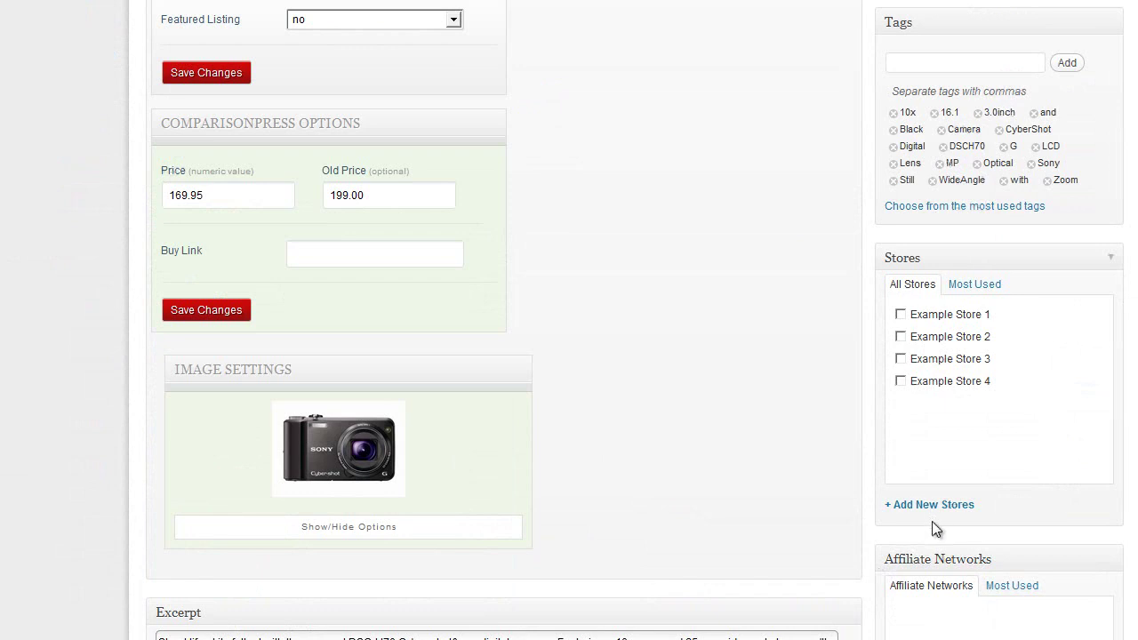
pyautogui.scroll(-3, 852, 457)
pyautogui.scroll(-5, 852, 457)
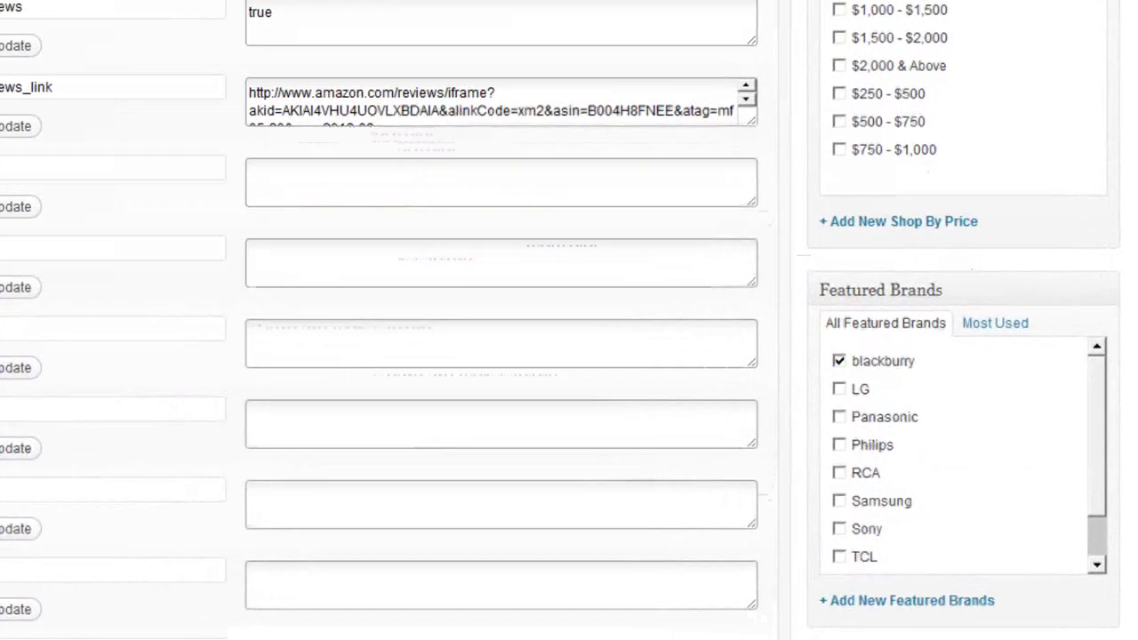
pyautogui.scroll(4, 824, 469)
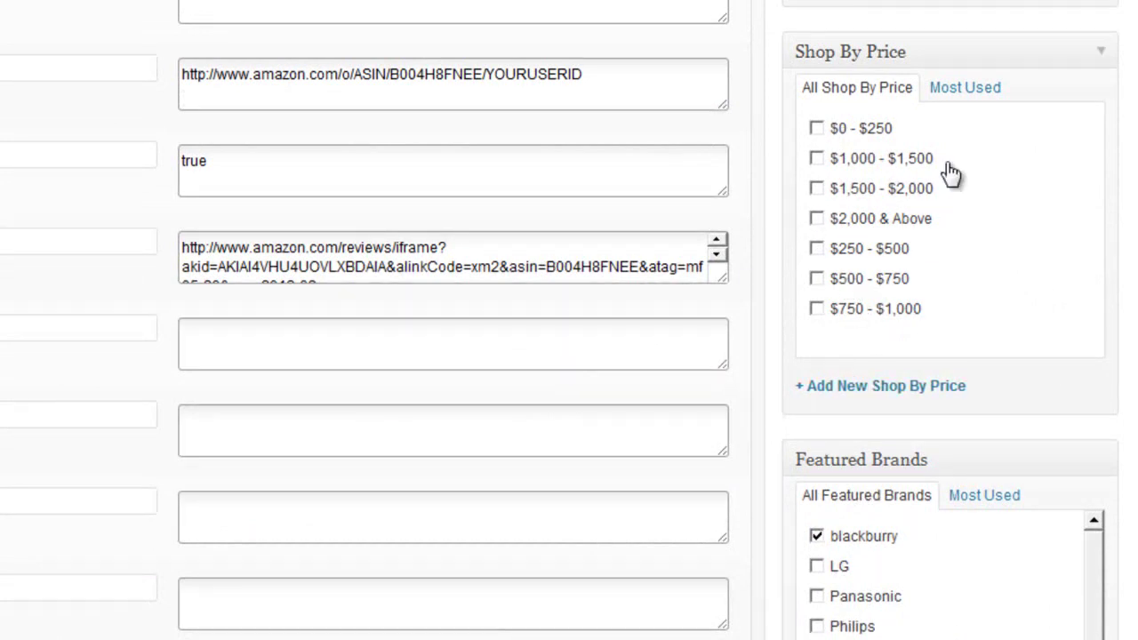
pyautogui.scroll(4, 718, 334)
pyautogui.scroll(-2, 714, 347)
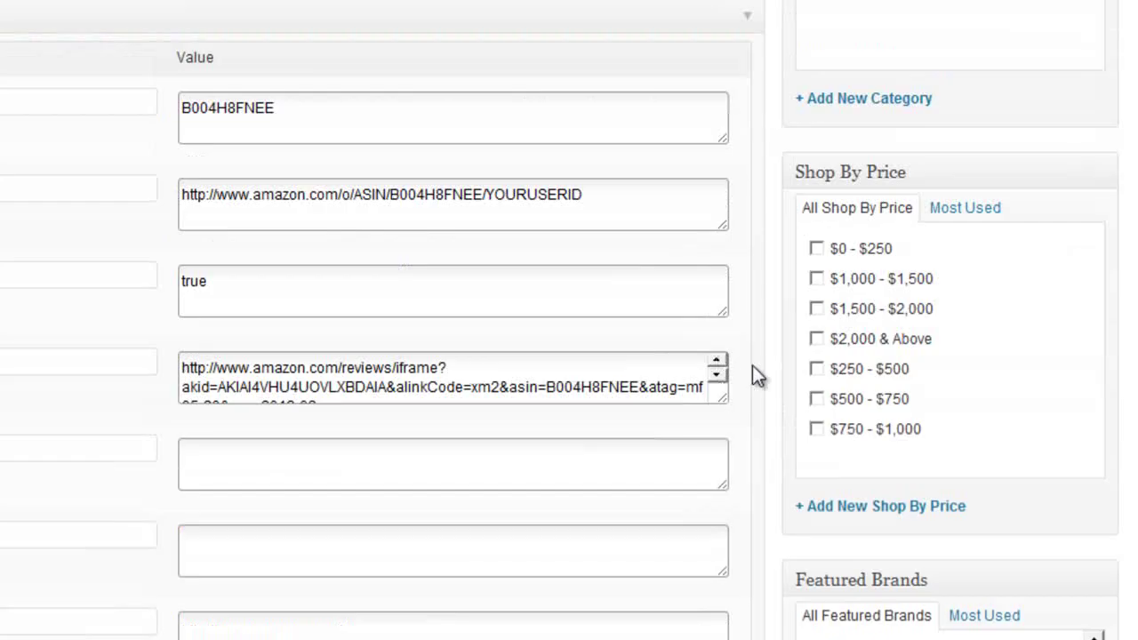
pyautogui.click(817, 249)
pyautogui.click(816, 280)
pyautogui.click(817, 372)
pyautogui.click(817, 401)
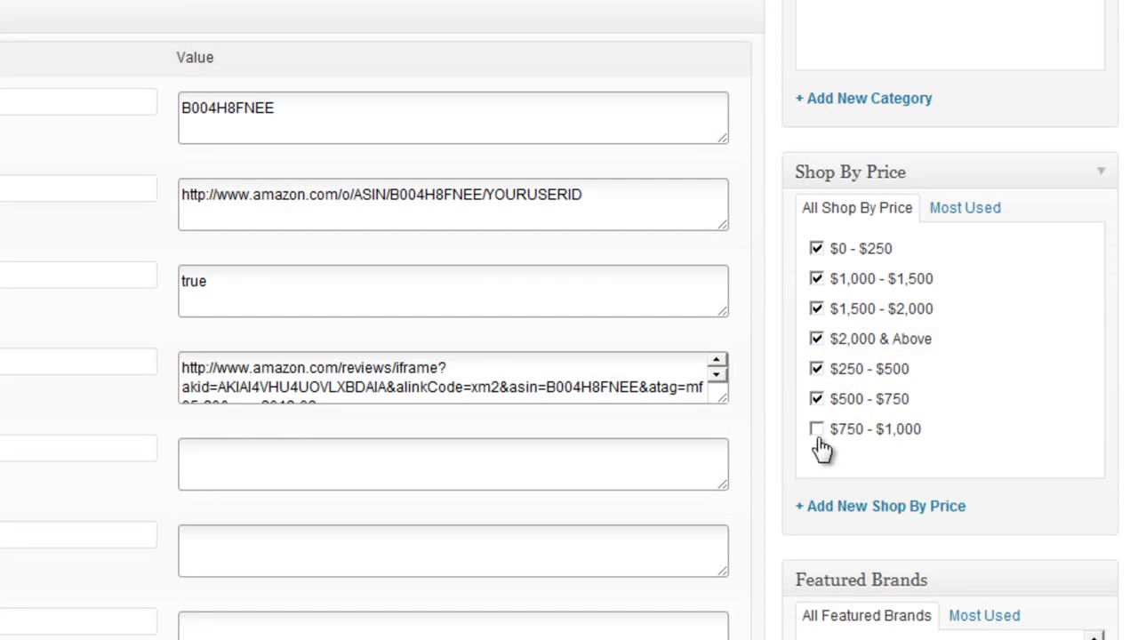
# - Assign the product to all the Featured Brands, from LG through VIZIO, and update it
pyautogui.scroll(-5, 800, 453)
pyautogui.click(817, 206)
pyautogui.click(816, 236)
pyautogui.click(816, 266)
pyautogui.click(816, 295)
pyautogui.click(816, 325)
pyautogui.click(816, 356)
pyautogui.scroll(-1, 822, 347)
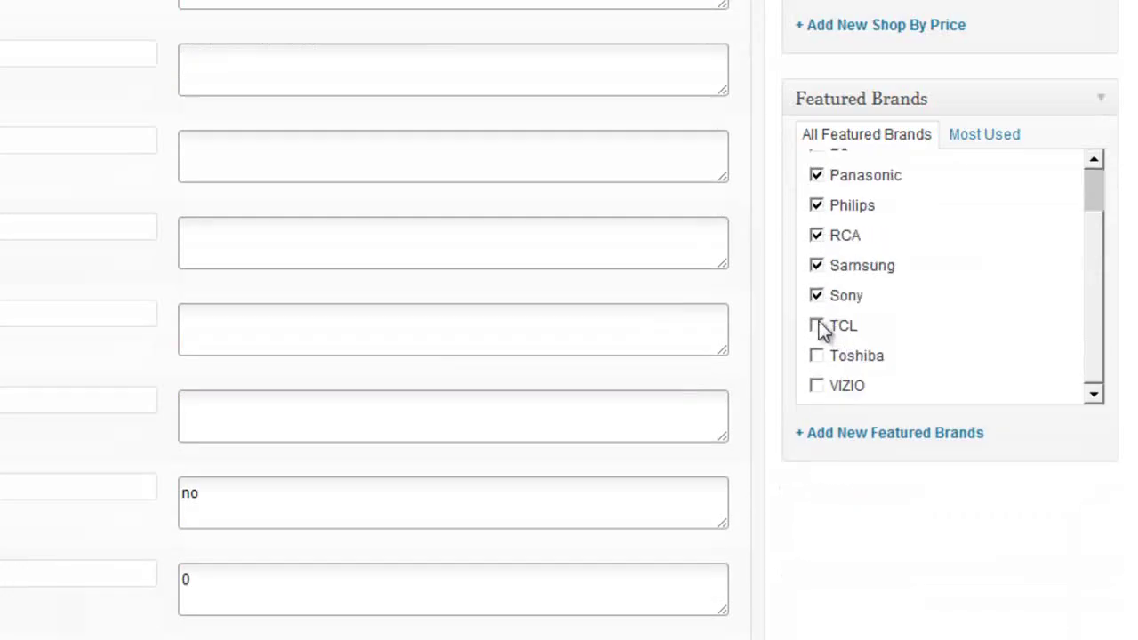
pyautogui.click(816, 355)
pyautogui.scroll(15, 745, 391)
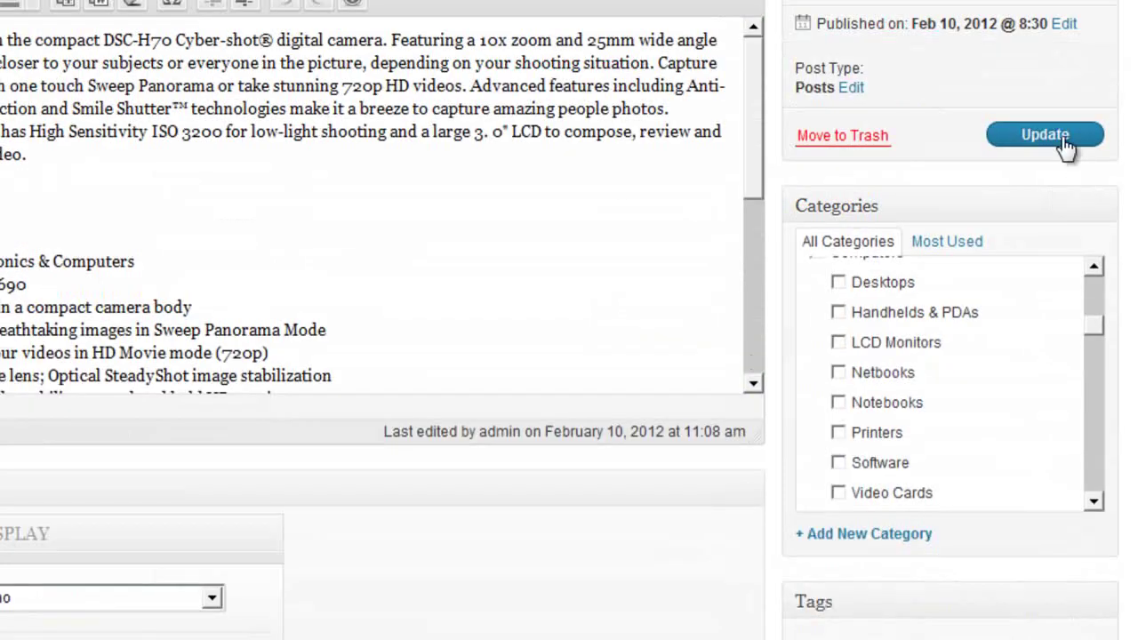
pyautogui.click(1062, 139)
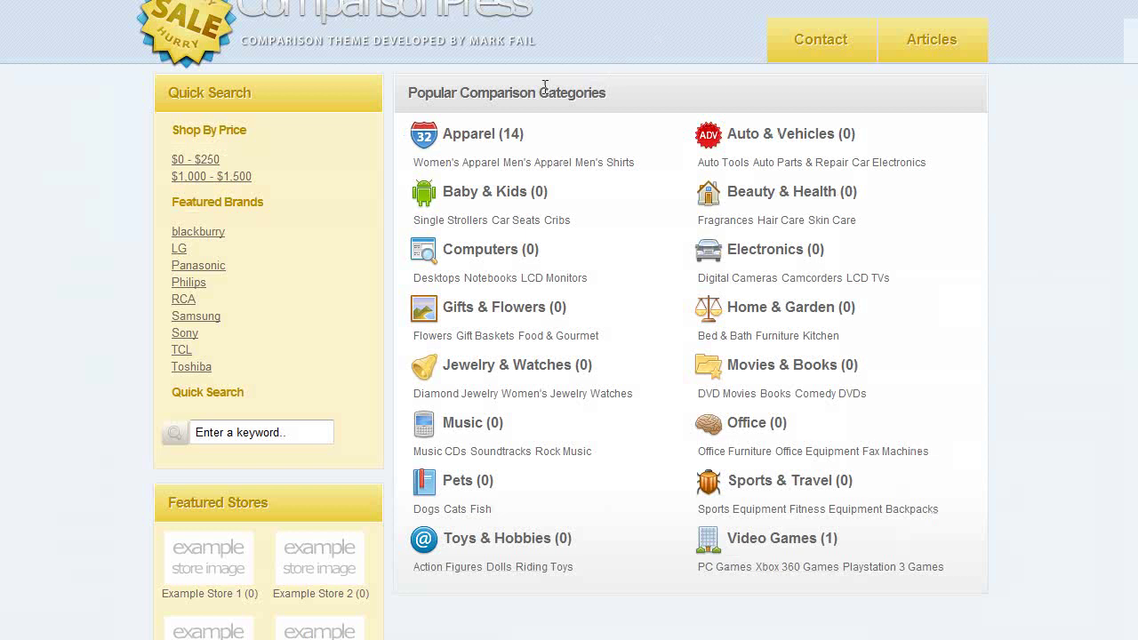
# - Reload the storefront and browse its Shop By Price and Featured Brands listings, including $0 - $250, $2,000 & Above and blackburry
pyautogui.click(533, 44)
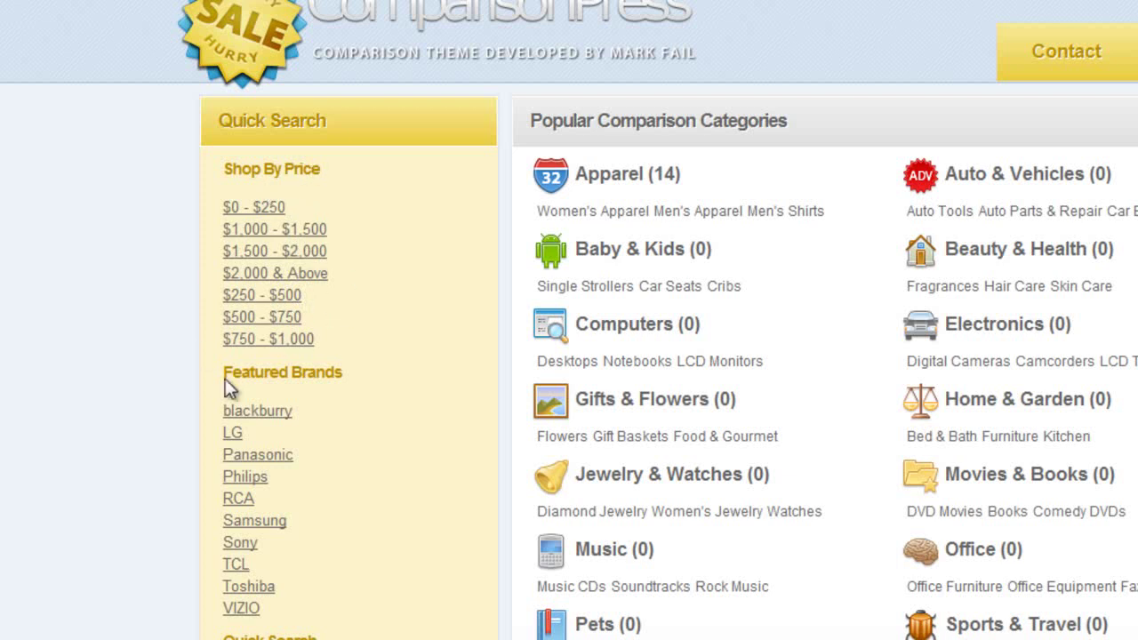
pyautogui.click(251, 211)
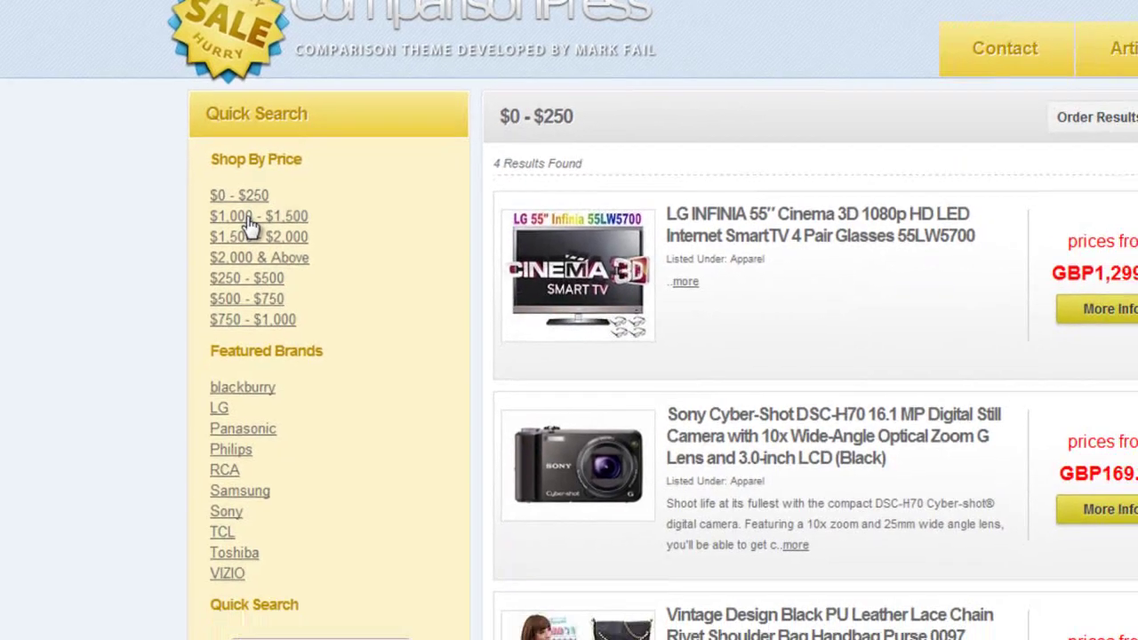
pyautogui.click(258, 228)
pyautogui.click(224, 220)
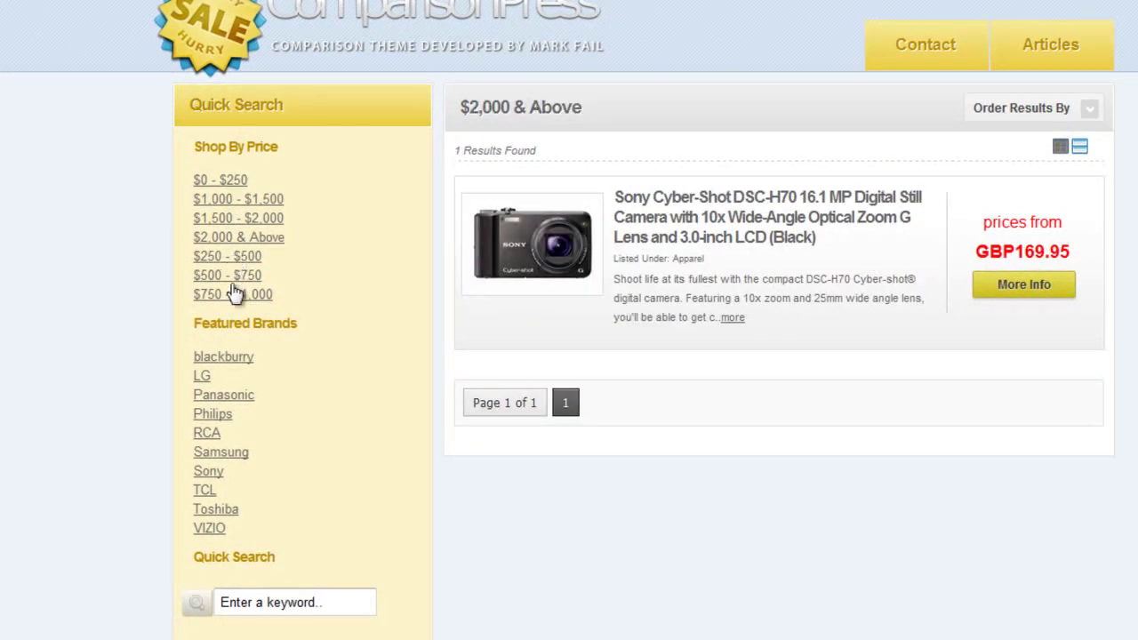
pyautogui.click(227, 361)
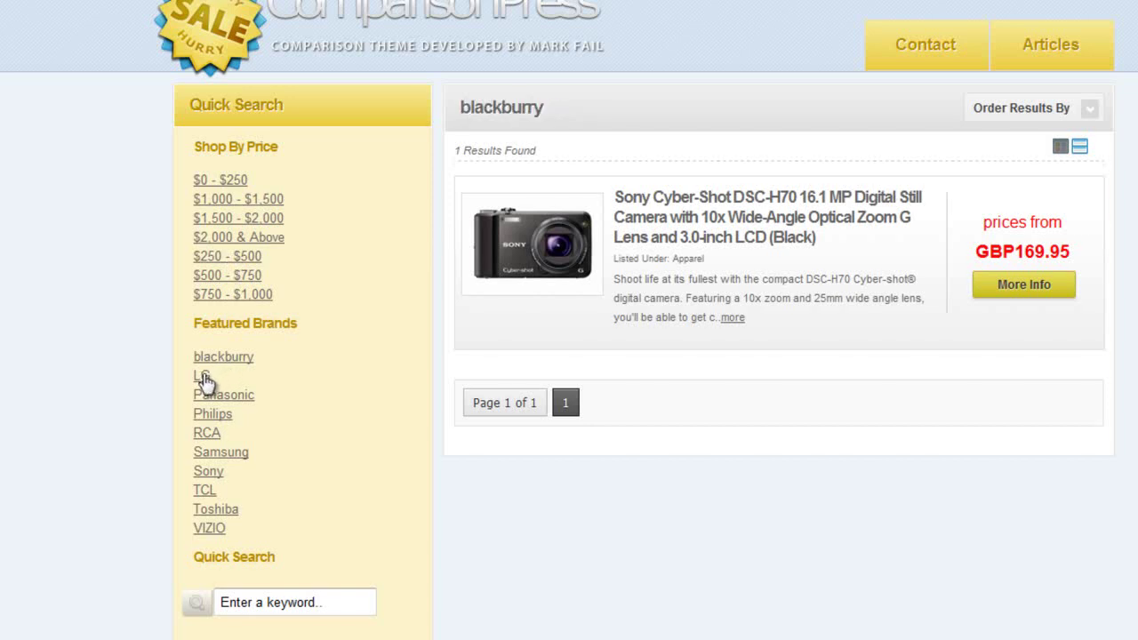
pyautogui.click(218, 395)
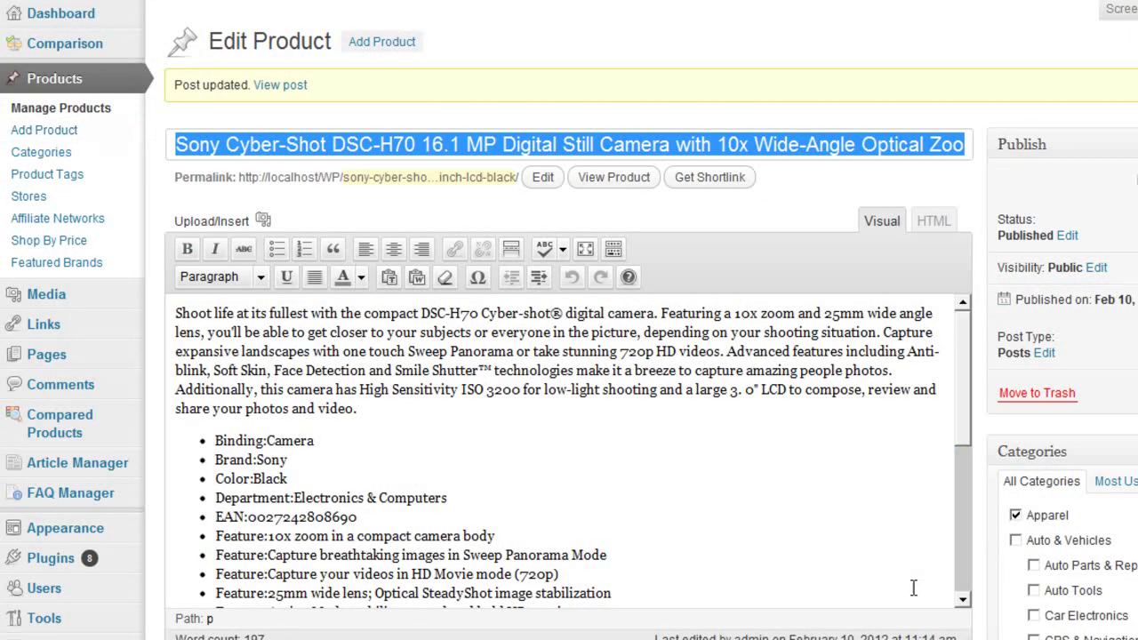
# - Look over the product's edit page and open the site's widget management page
pyautogui.scroll(-8, 914, 586)
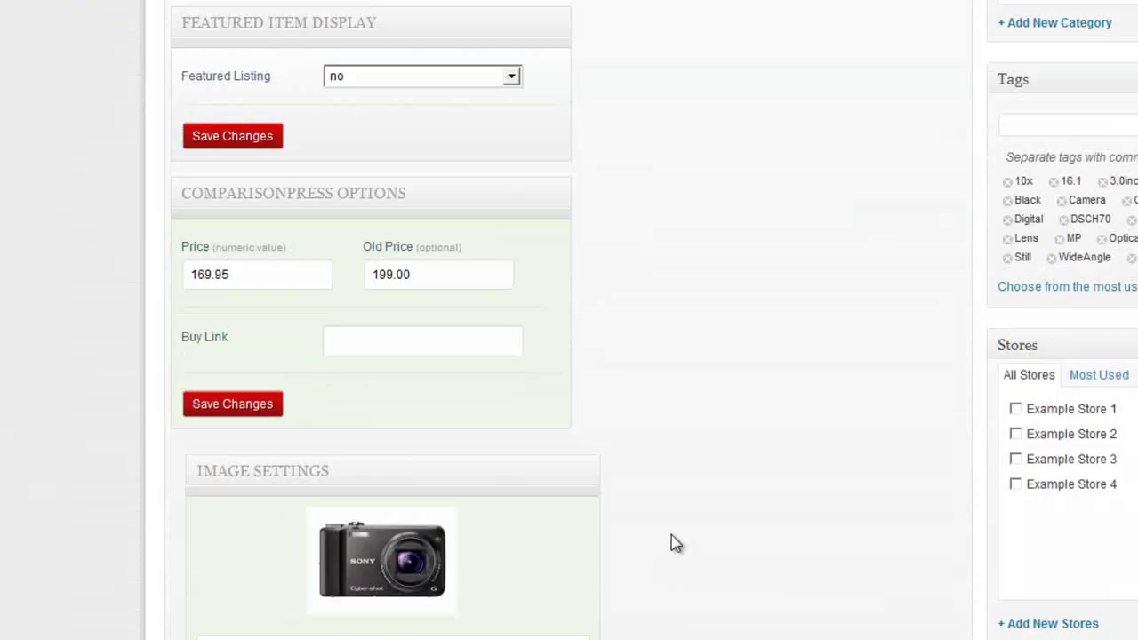
pyautogui.scroll(-2, 667, 552)
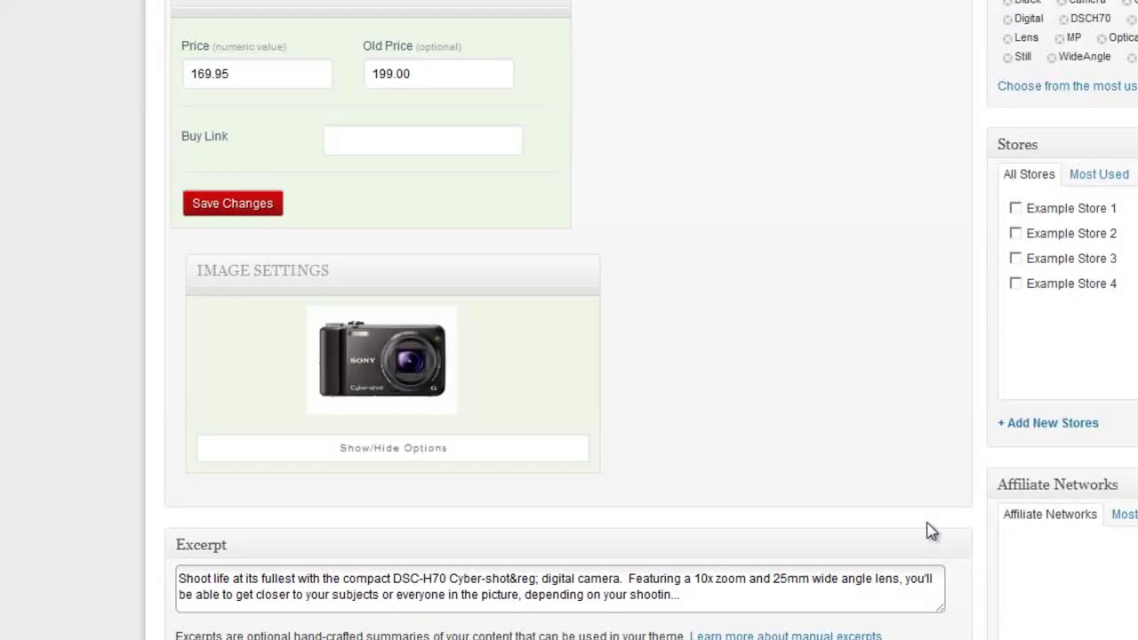
pyautogui.scroll(-3, 1029, 618)
pyautogui.scroll(11, 1013, 610)
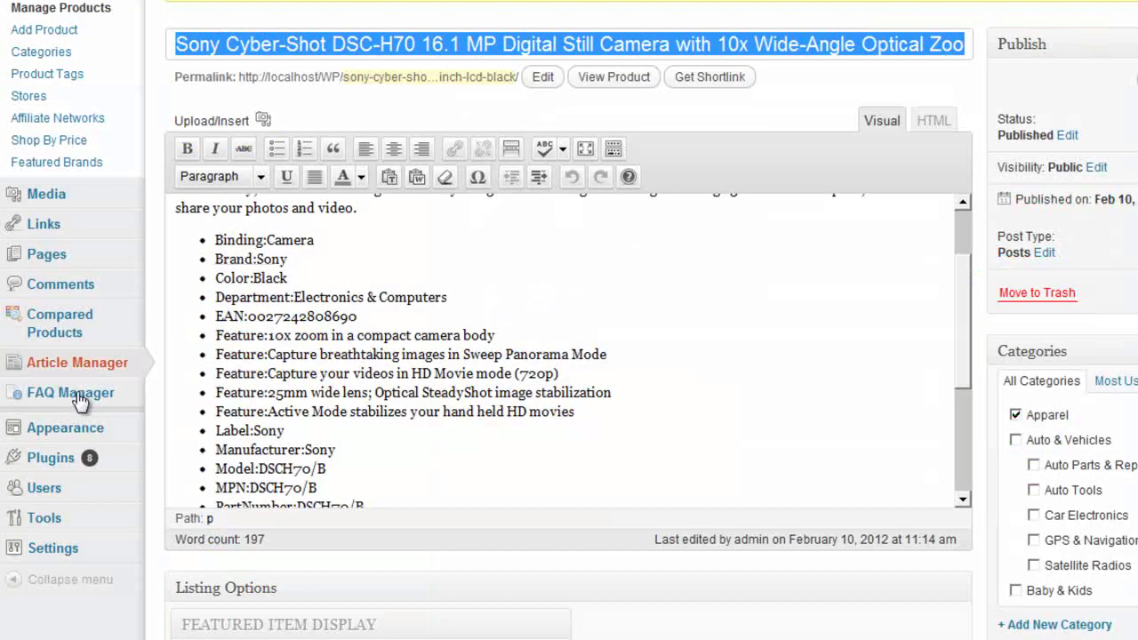
pyautogui.moveTo(108, 437)
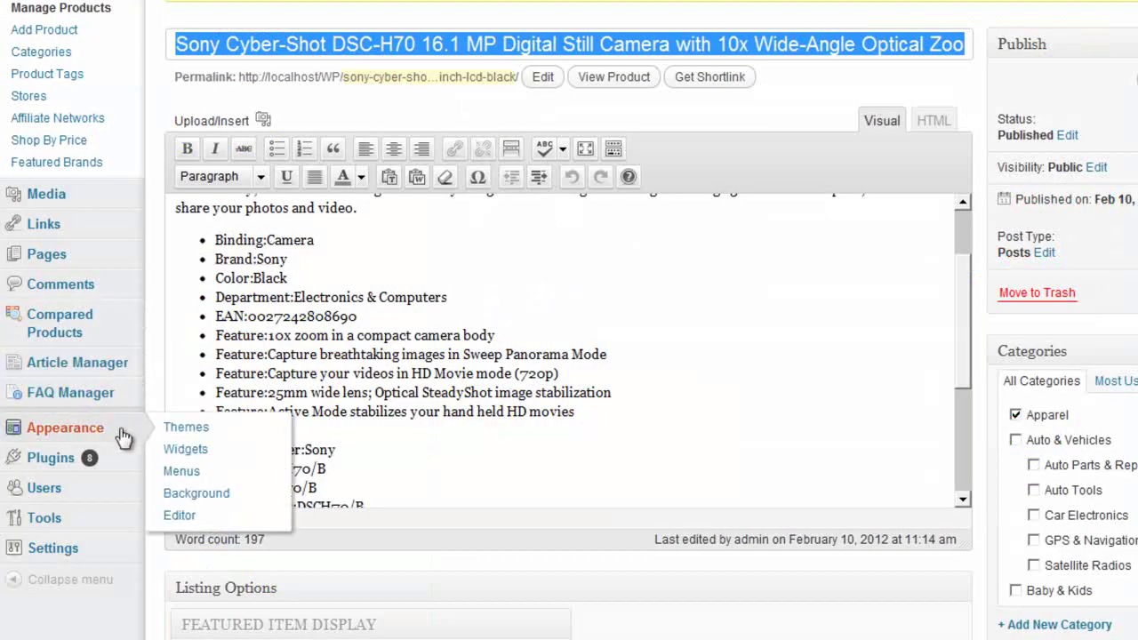
pyautogui.click(185, 452)
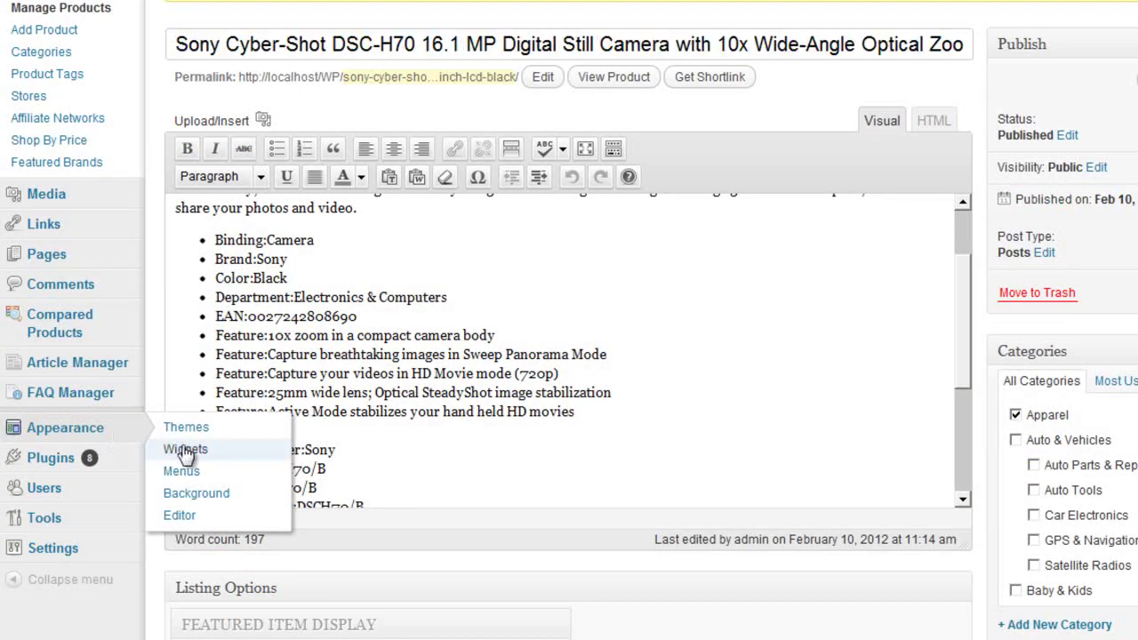
# - Expand the Pages Sidebar and add the NEW ** TAXOMONY ** widget to it
pyautogui.scroll(-5, 768, 376)
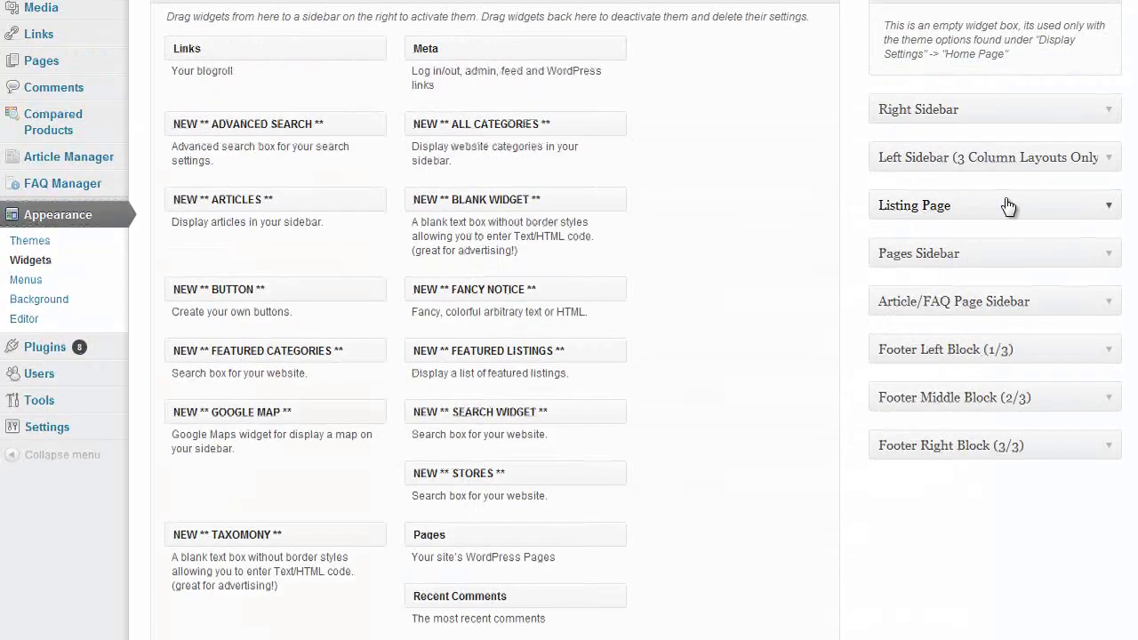
pyautogui.click(1106, 256)
pyautogui.scroll(-1, 445, 450)
pyautogui.moveTo(309, 440); pyautogui.dragTo(869, 216)
# - Select both Shop By Price and Featured Brands as the taxonomy widget's displayed values and collapse the widget
pyautogui.scroll(-2, 854, 233)
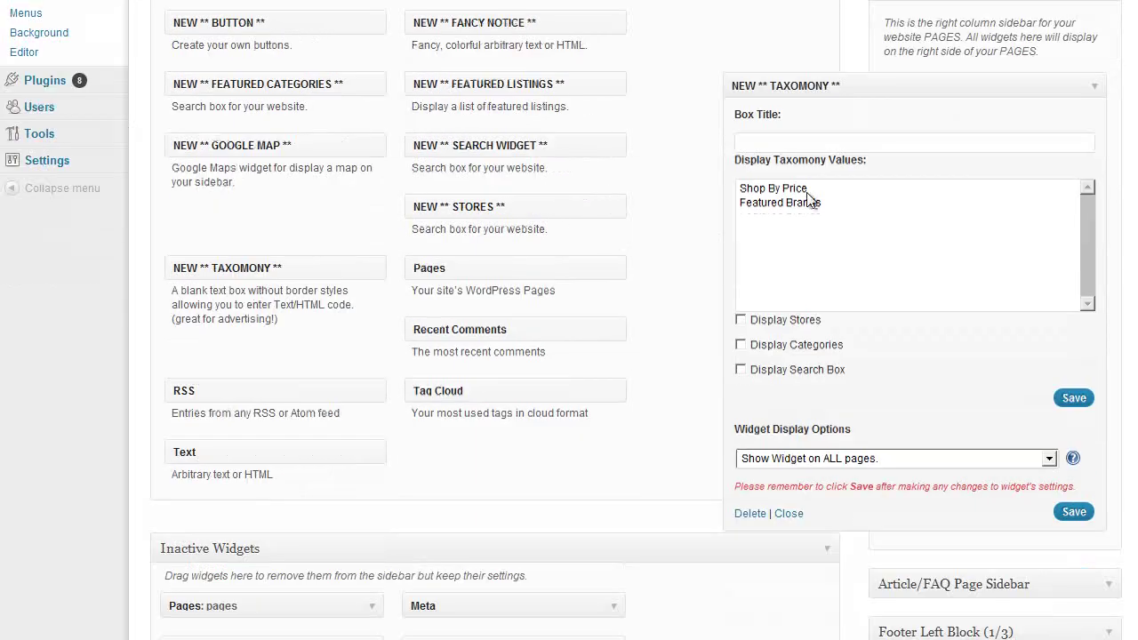
pyautogui.click(792, 146)
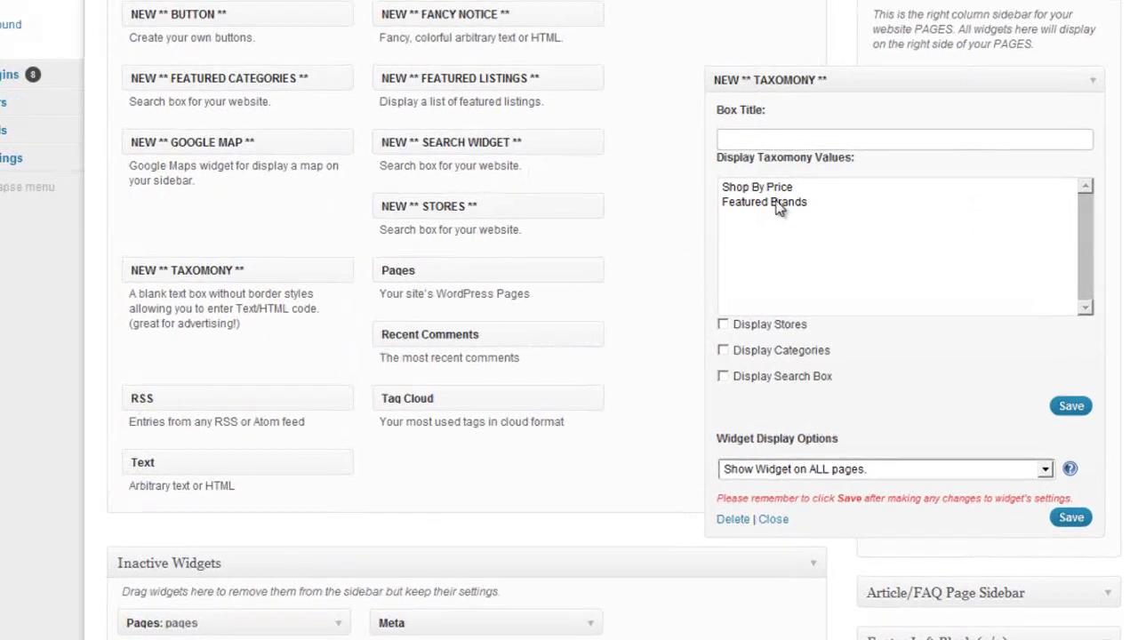
pyautogui.click(761, 185)
pyautogui.click(733, 202)
pyautogui.click(747, 188)
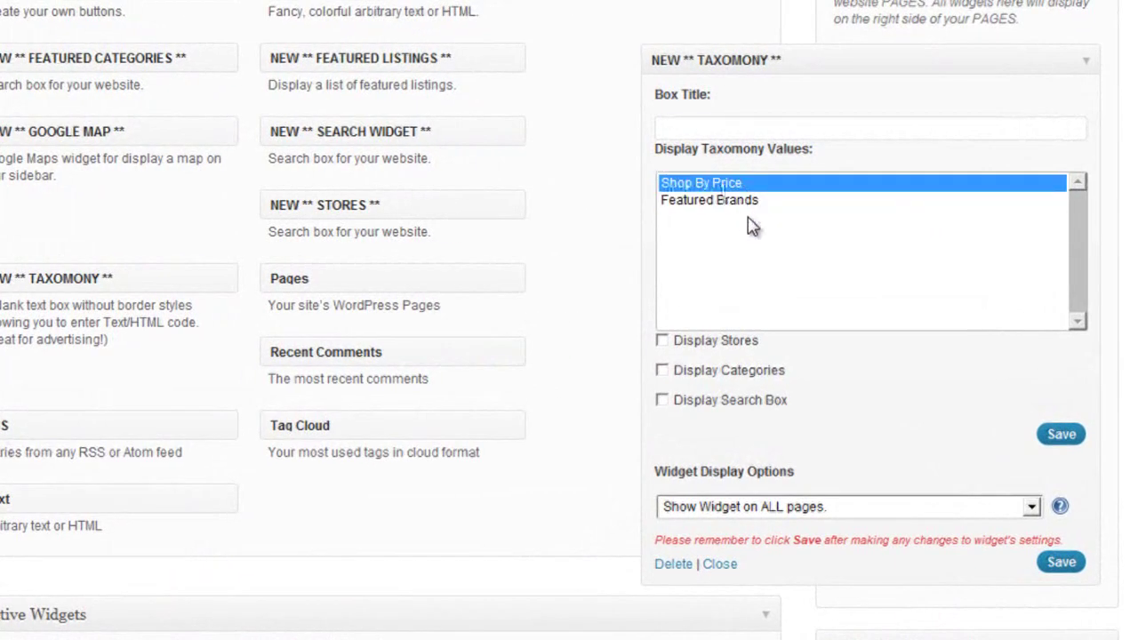
pyautogui.keyDown('ctrl'); pyautogui.click(750, 202); pyautogui.keyUp('ctrl')
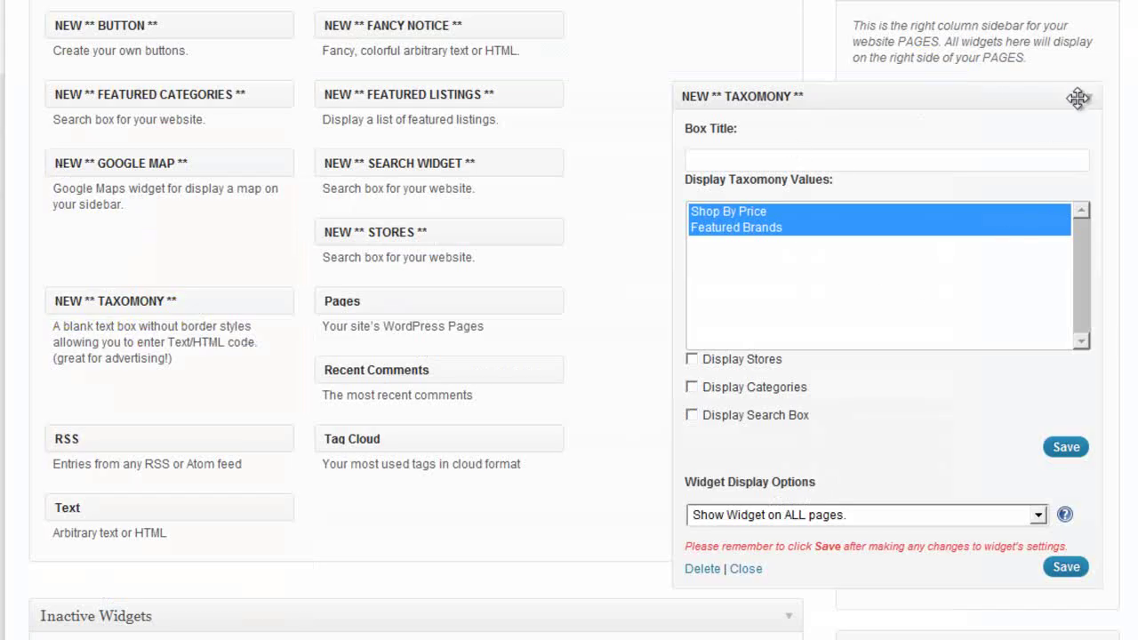
pyautogui.click(1080, 97)
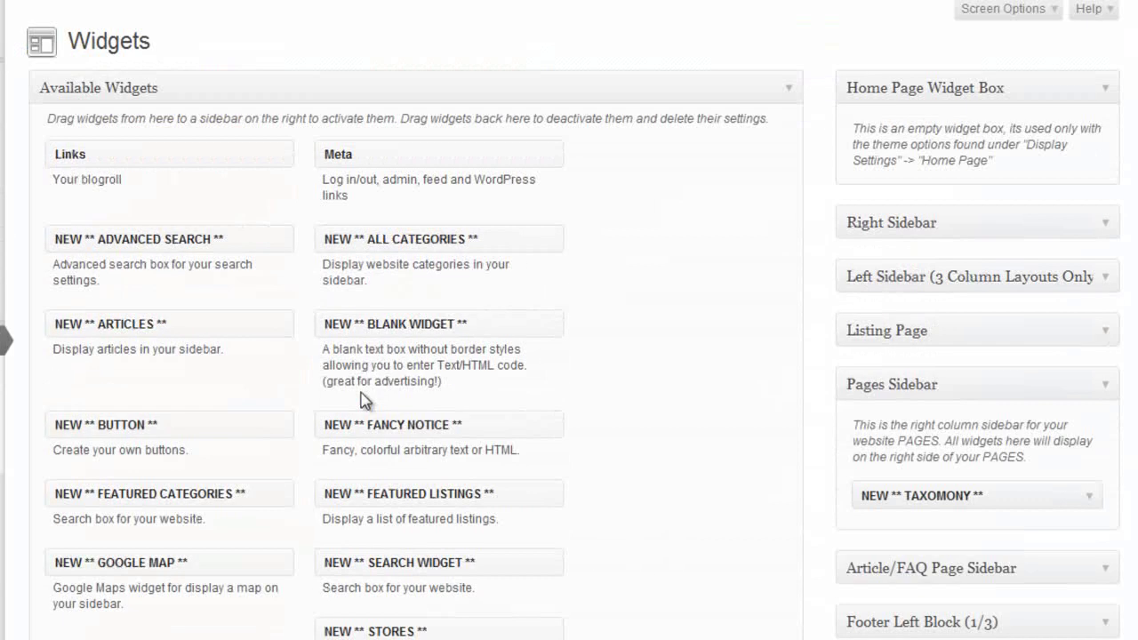